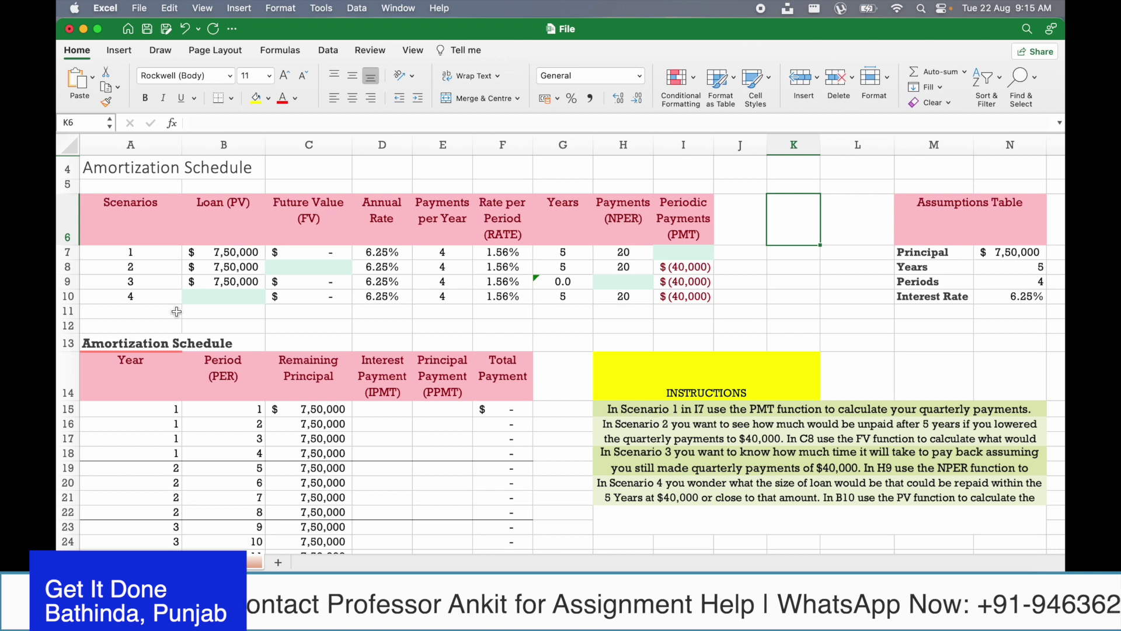
- Calculate Scenario 1's quarterly payment in I7 with =PMT(F7,H7,B7), using its rate per period, number of payments and loan amount
drag(82, 253, 694, 253)
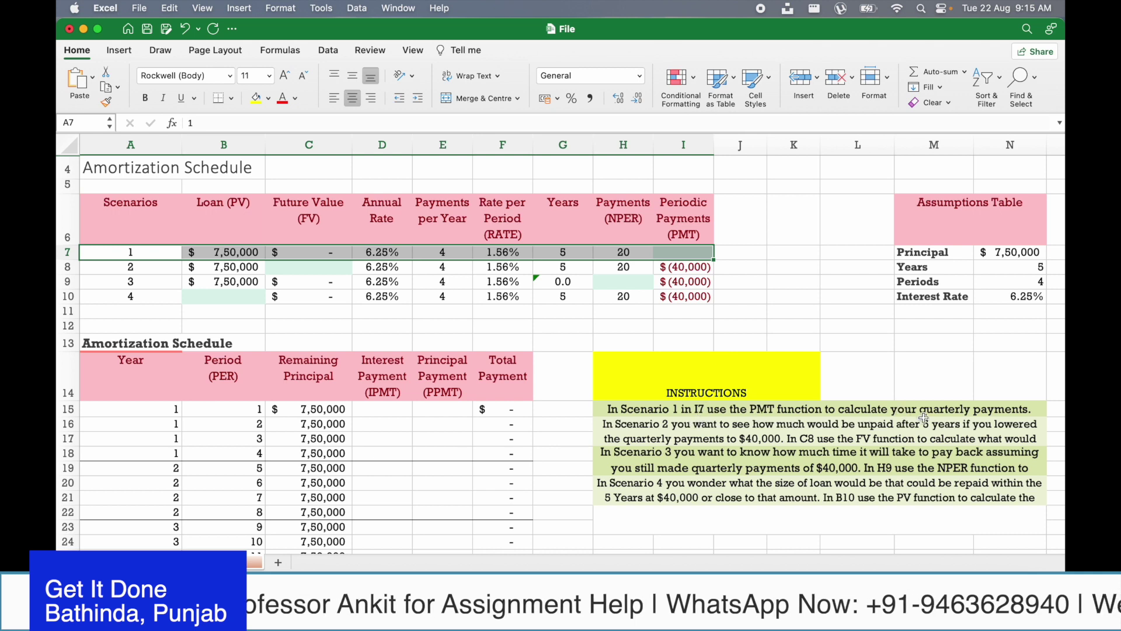
click(689, 252)
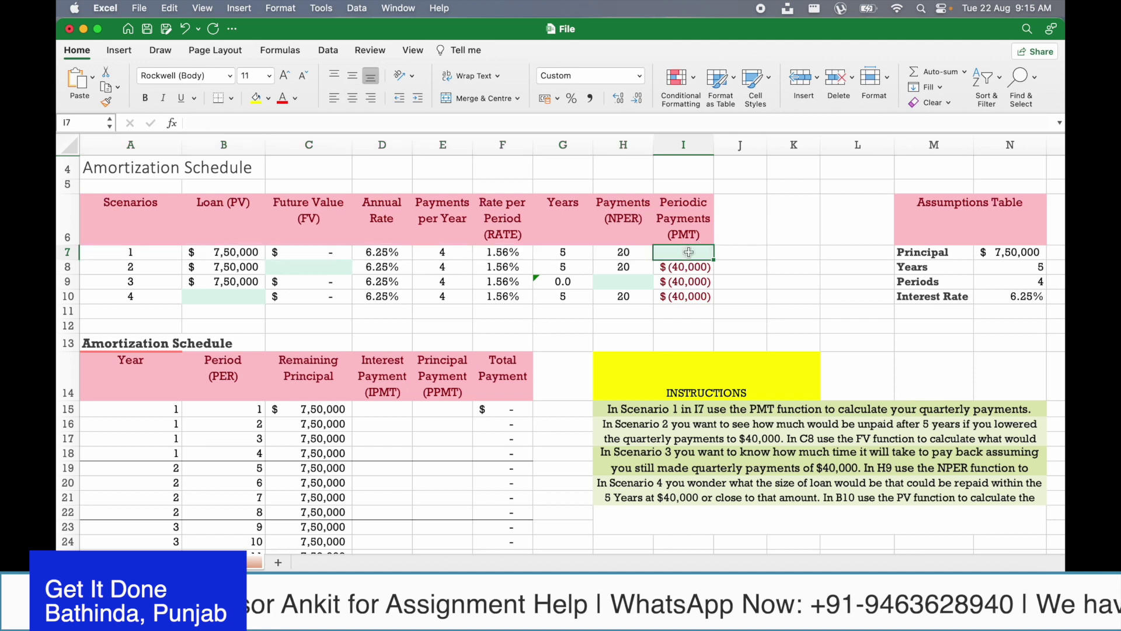
text(=)
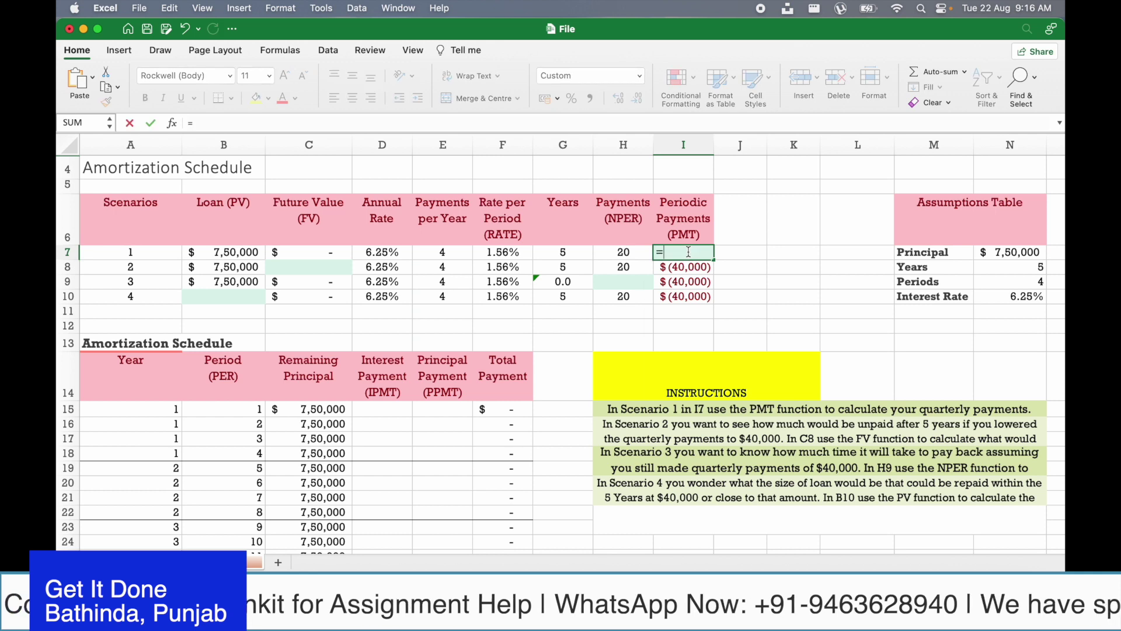
text(pmt)
key(Tab)
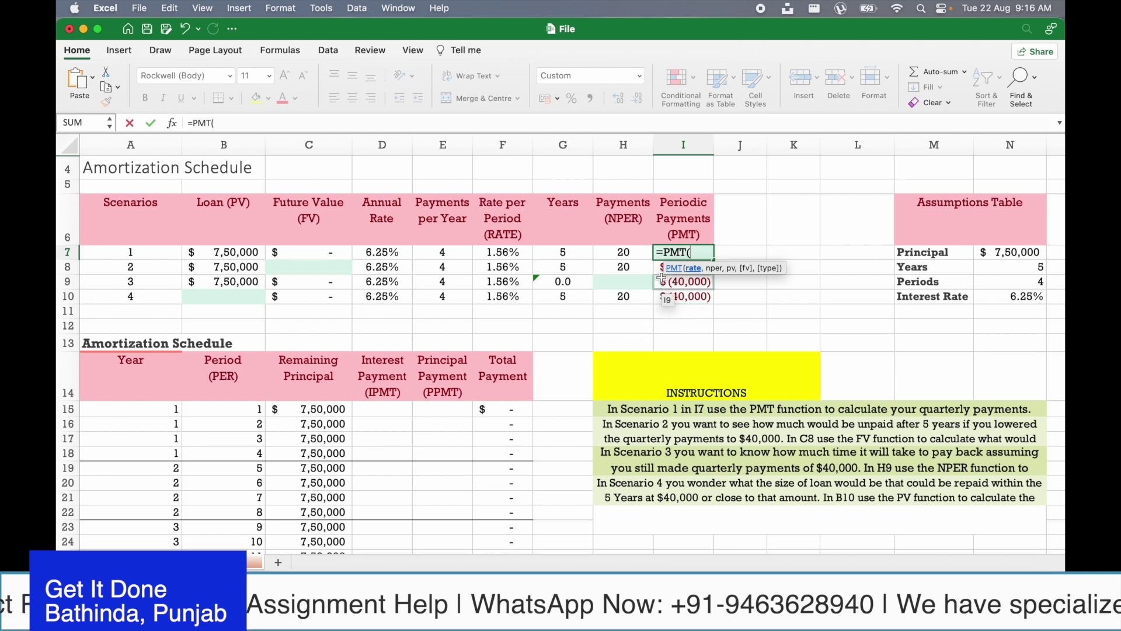
click(499, 251)
text(,)
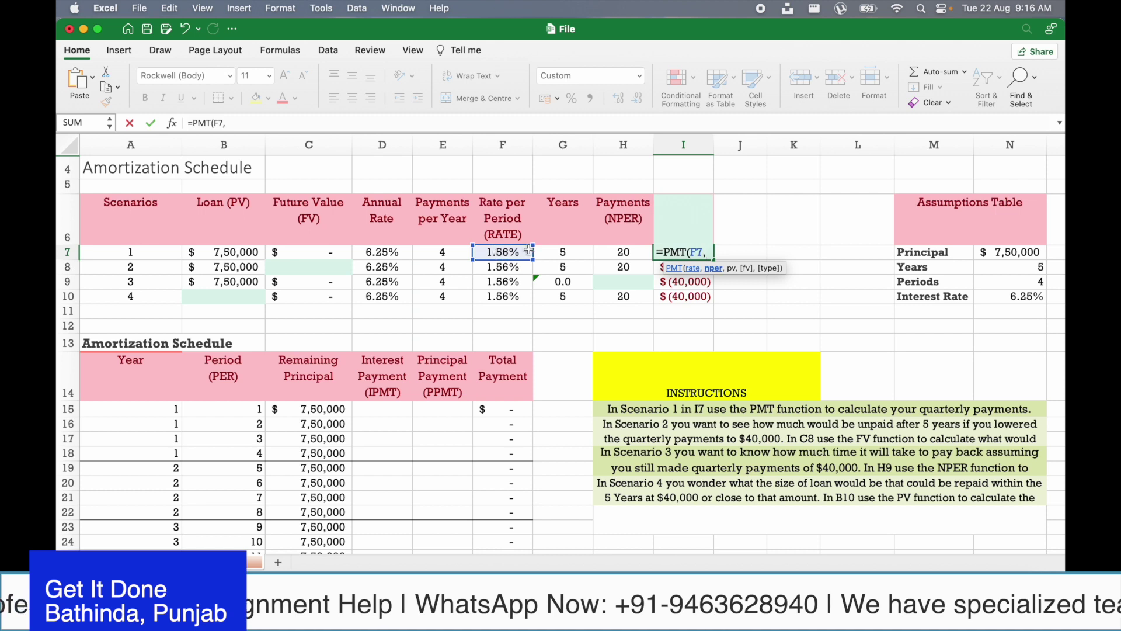
click(623, 252)
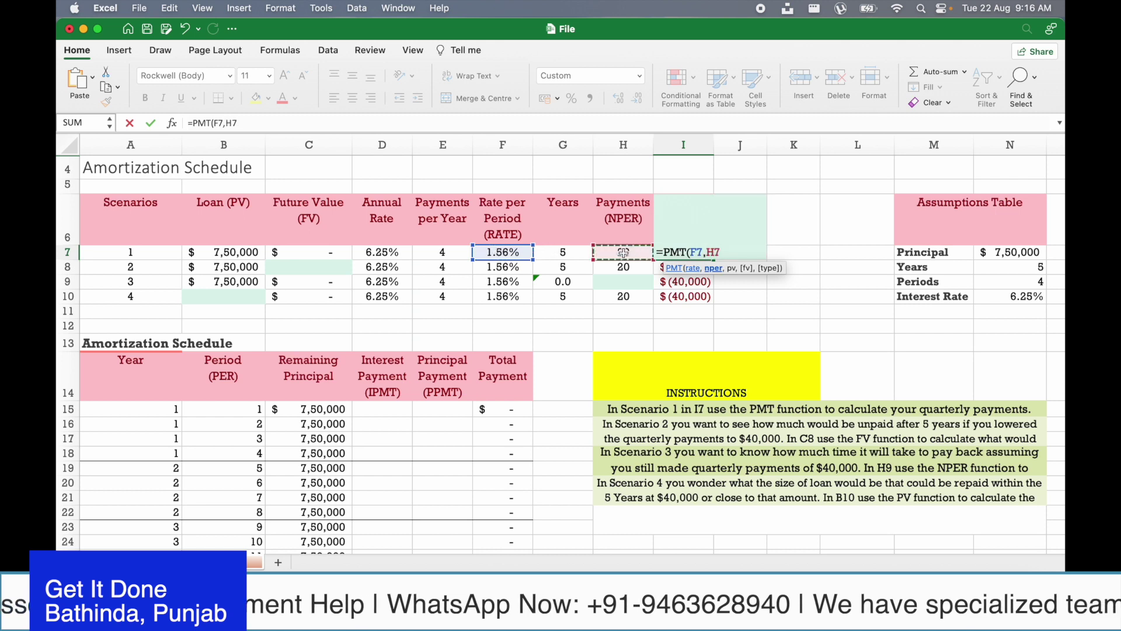
text(,)
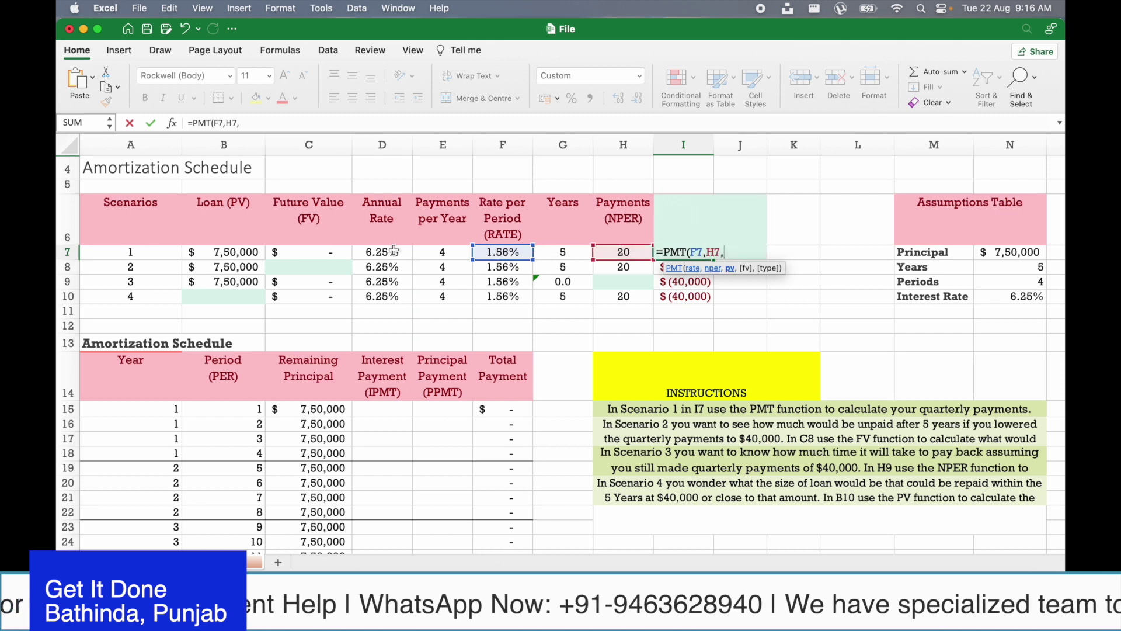
click(215, 252)
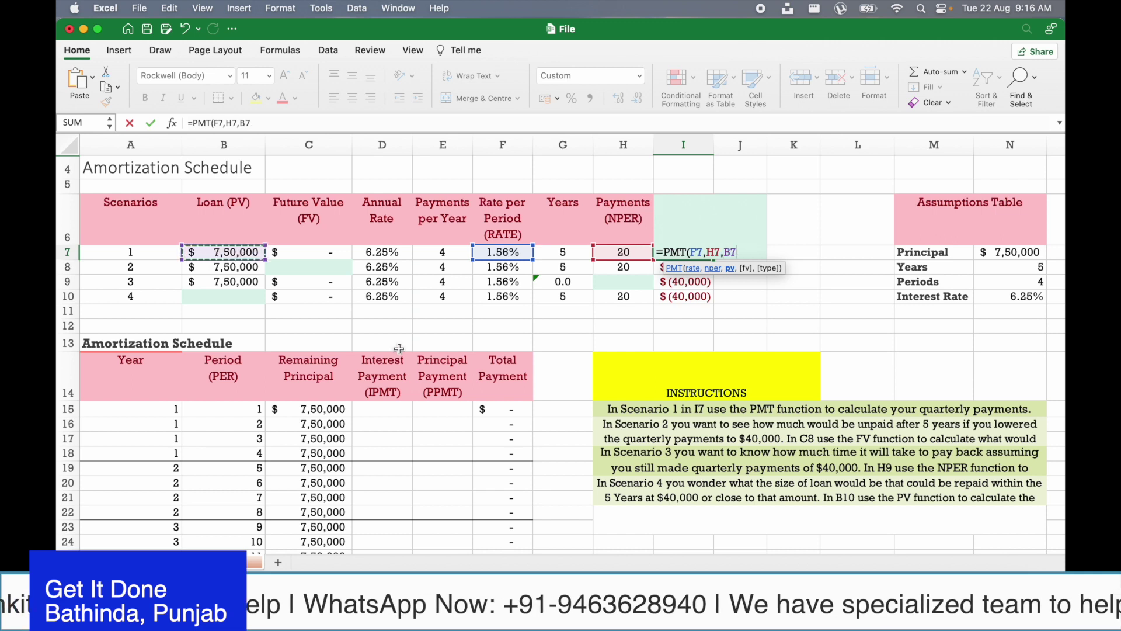
text())
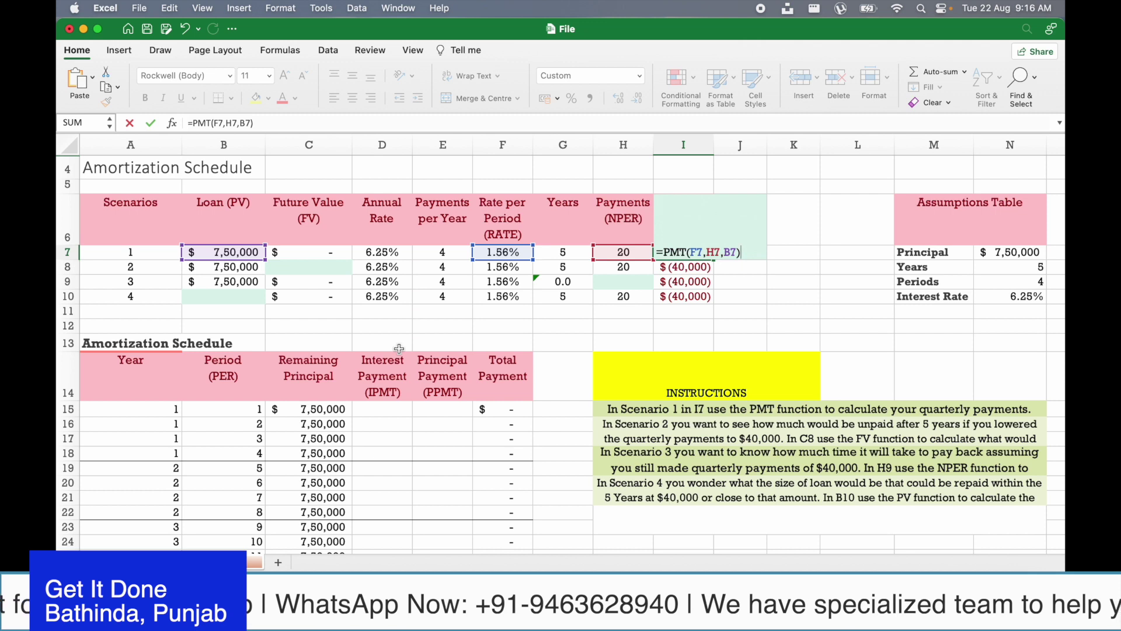
key(Return)
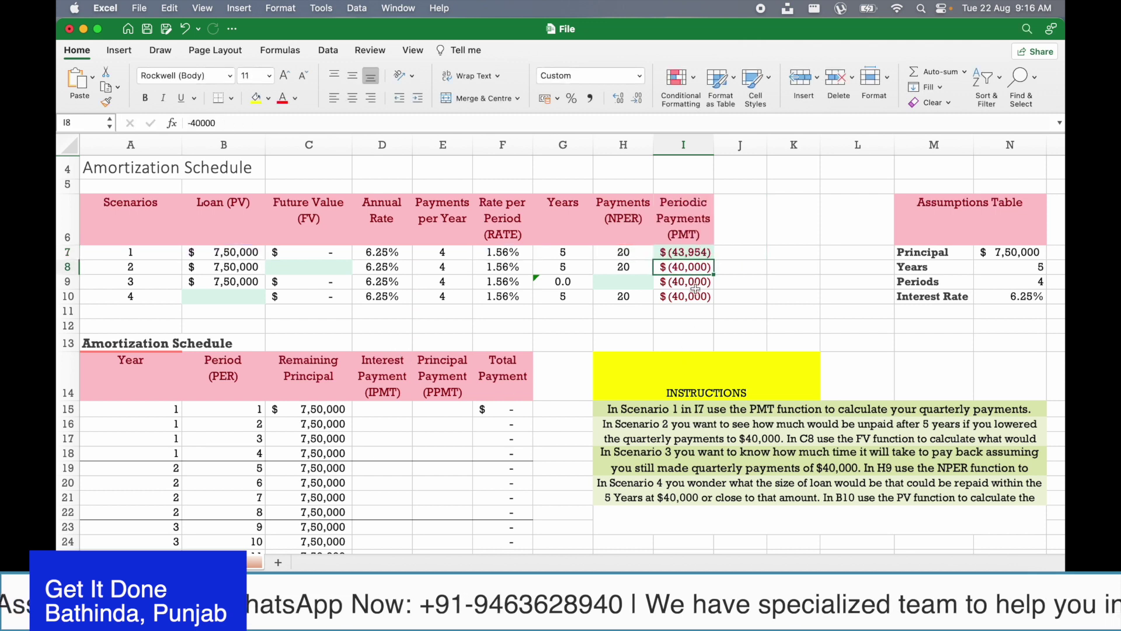
- Read the Scenario 2 instruction and calculate its future value in C8 with =FV(F8,H8,I8)
click(679, 405)
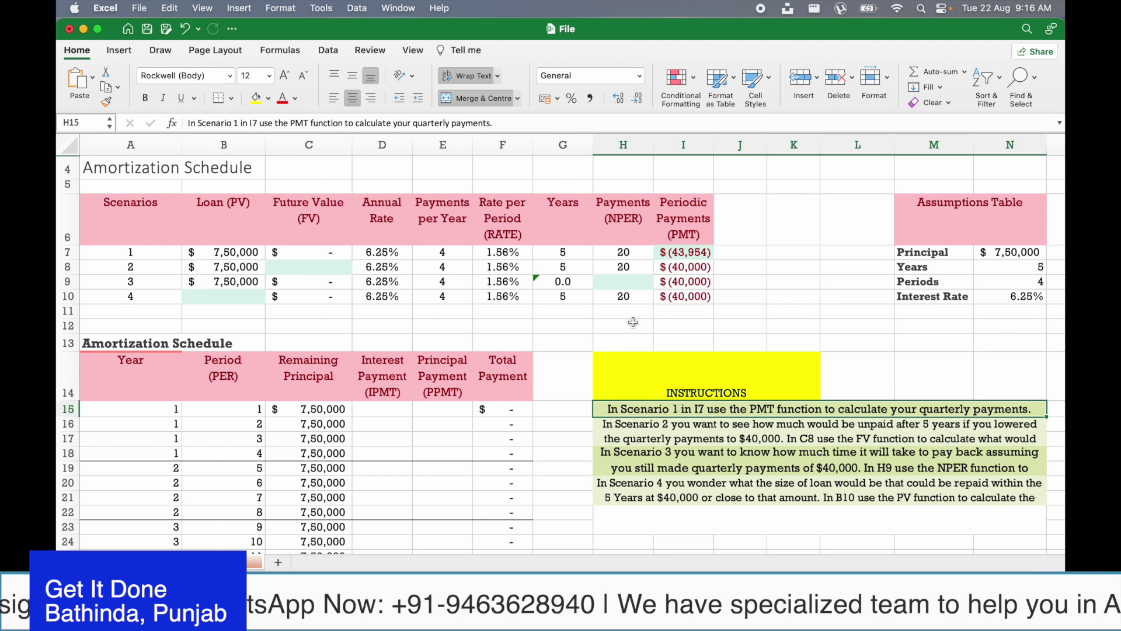
click(638, 428)
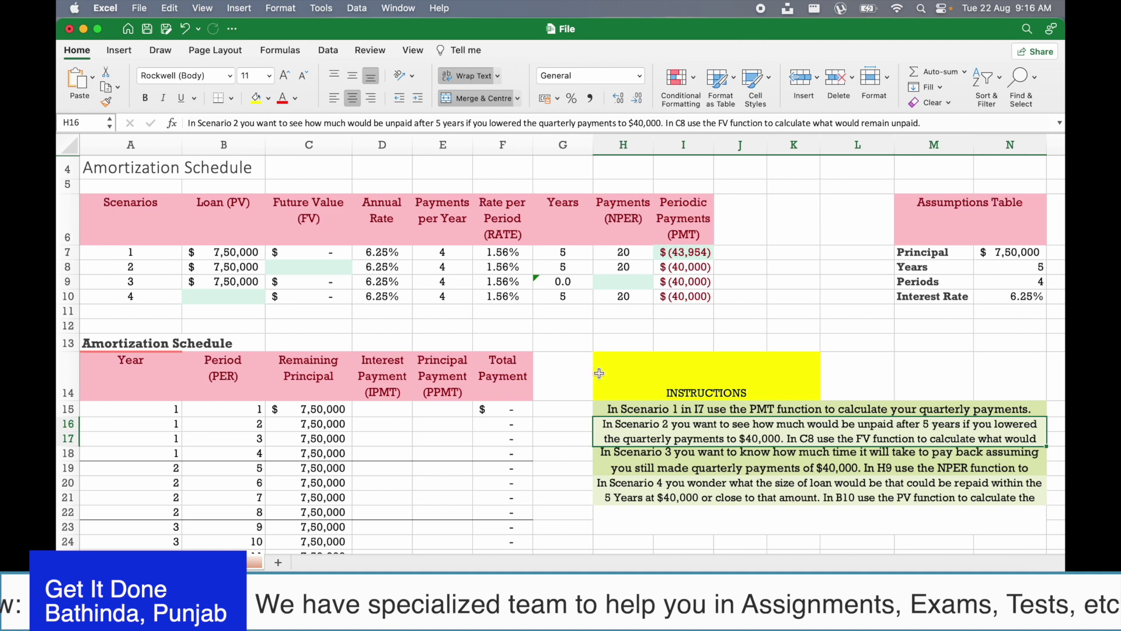
click(303, 267)
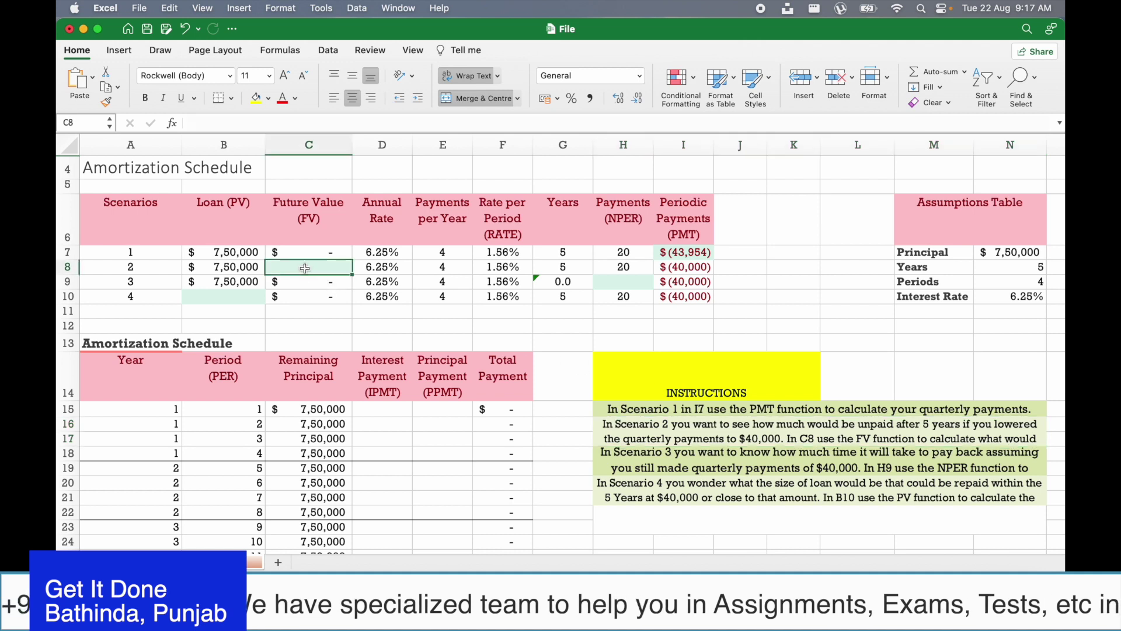
text(=fv)
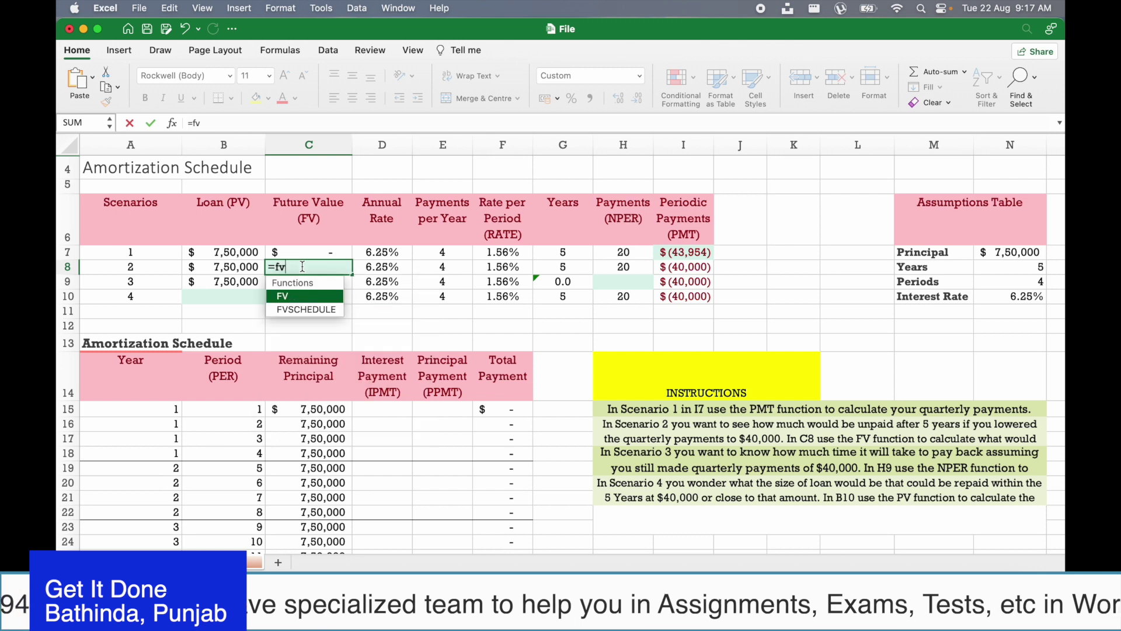
key(Tab)
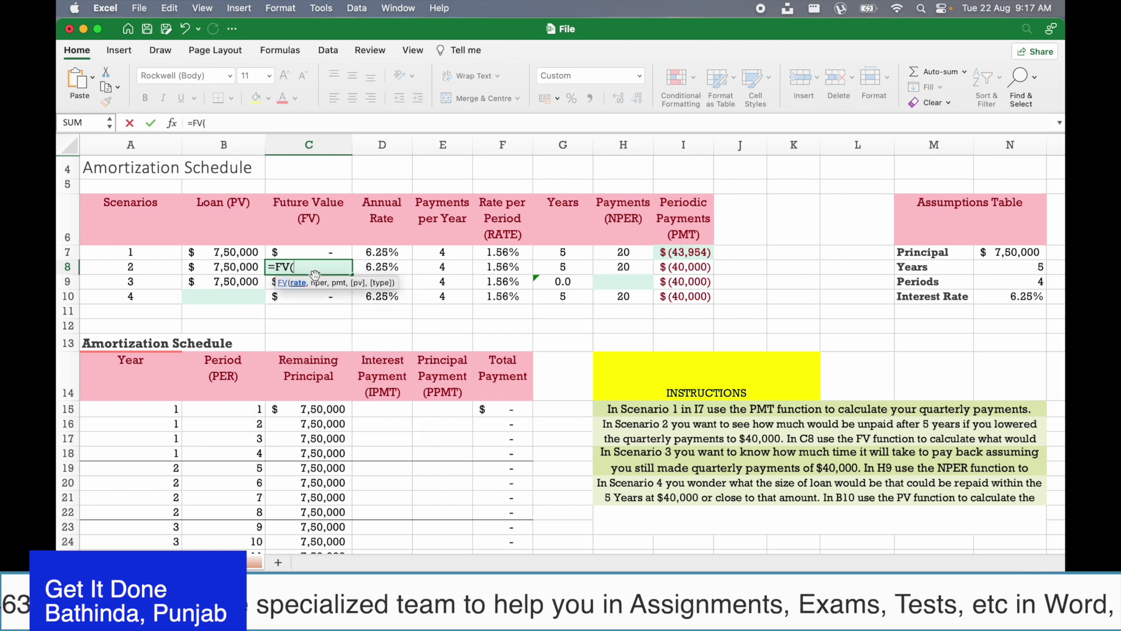
click(501, 268)
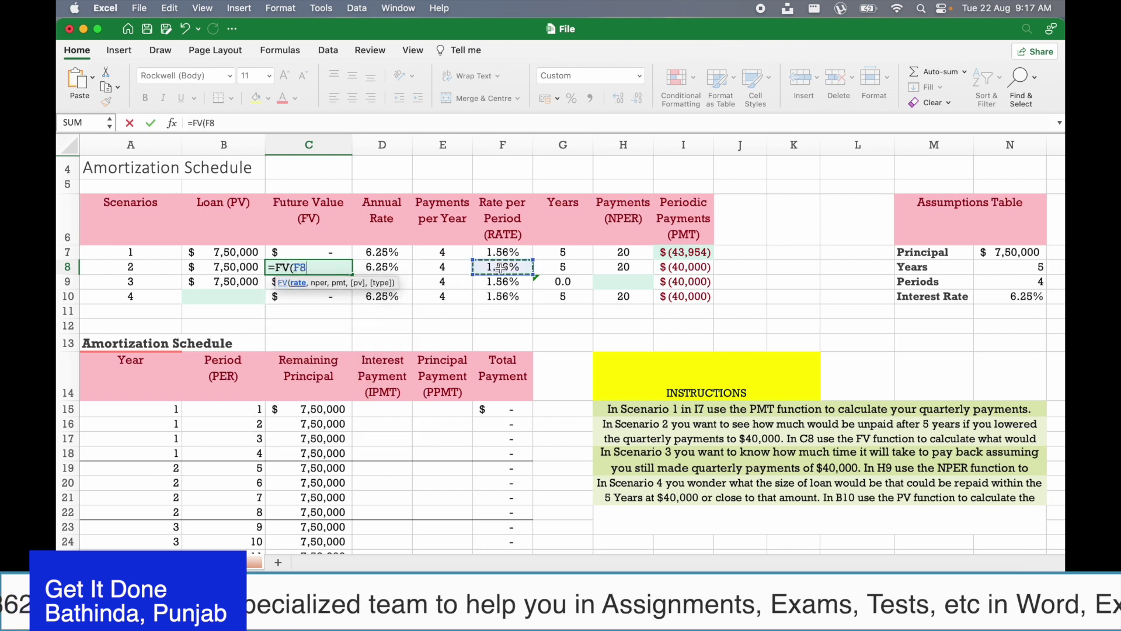
text(,)
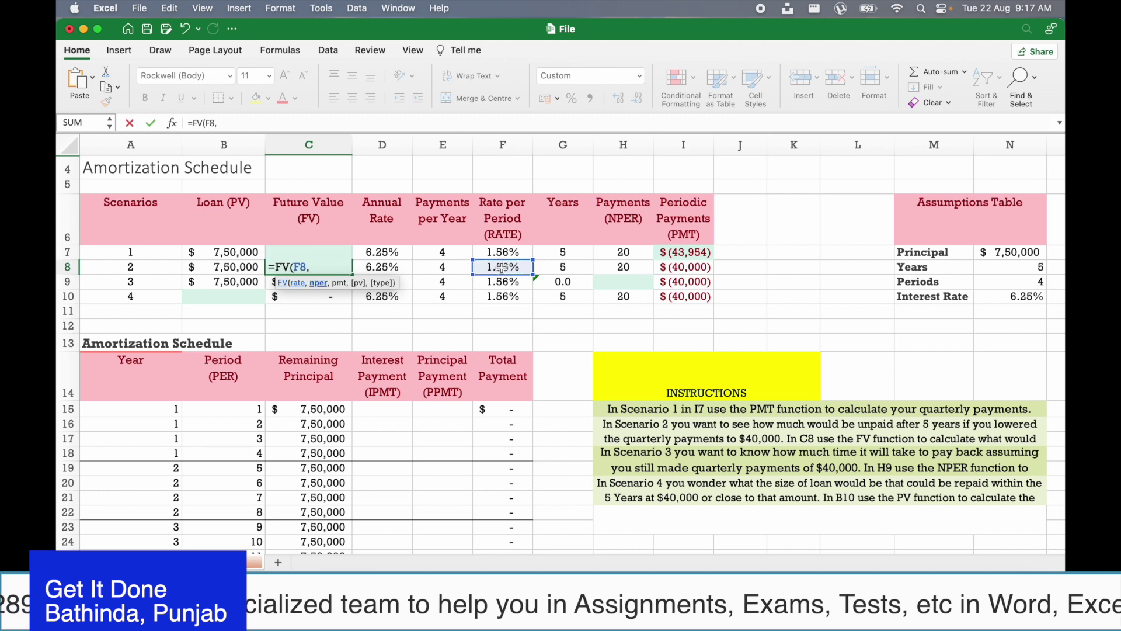
click(609, 267)
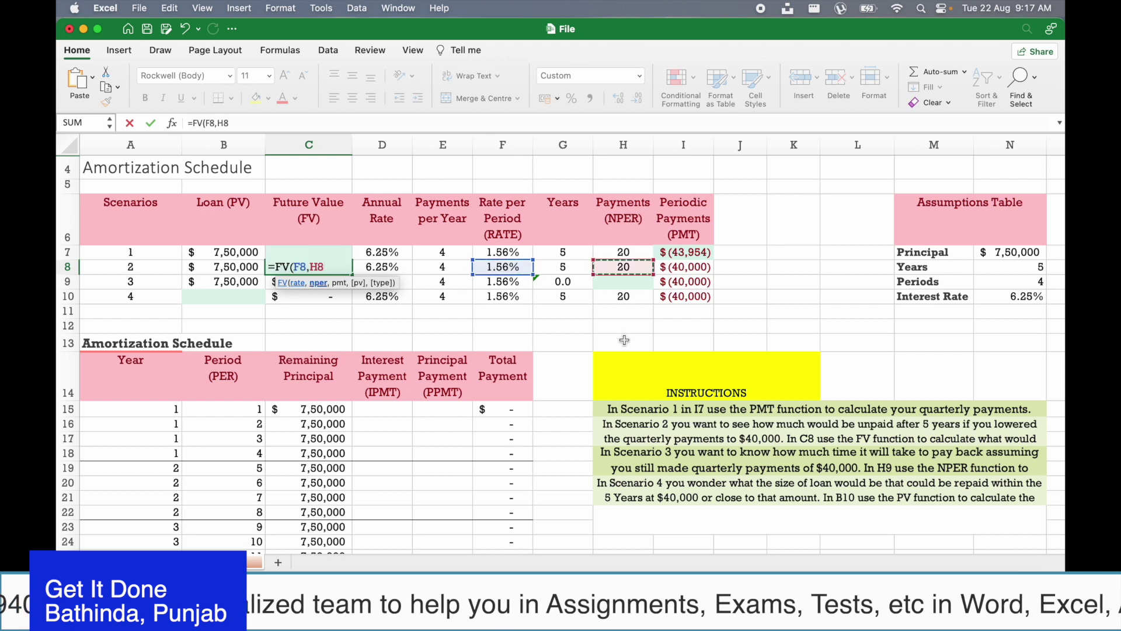
text(,)
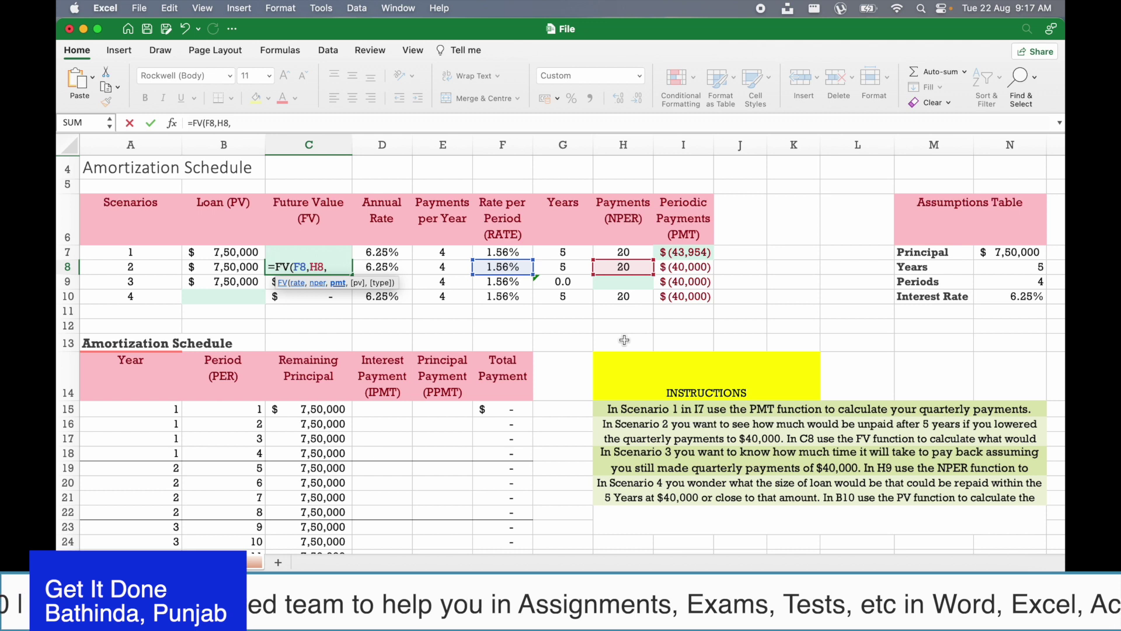
click(703, 267)
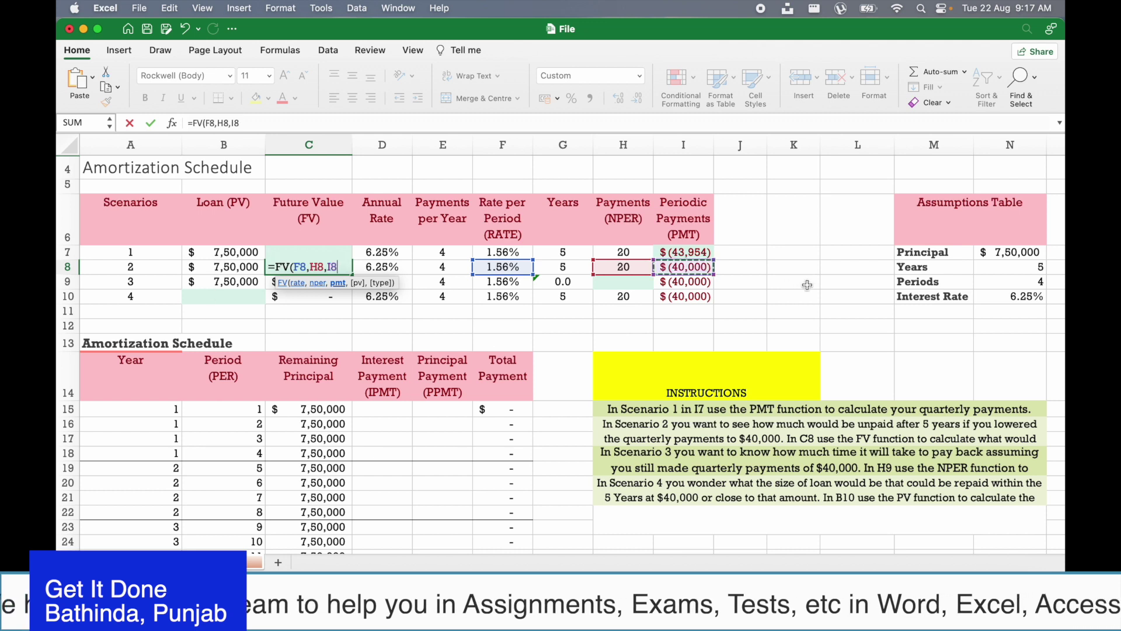
text())
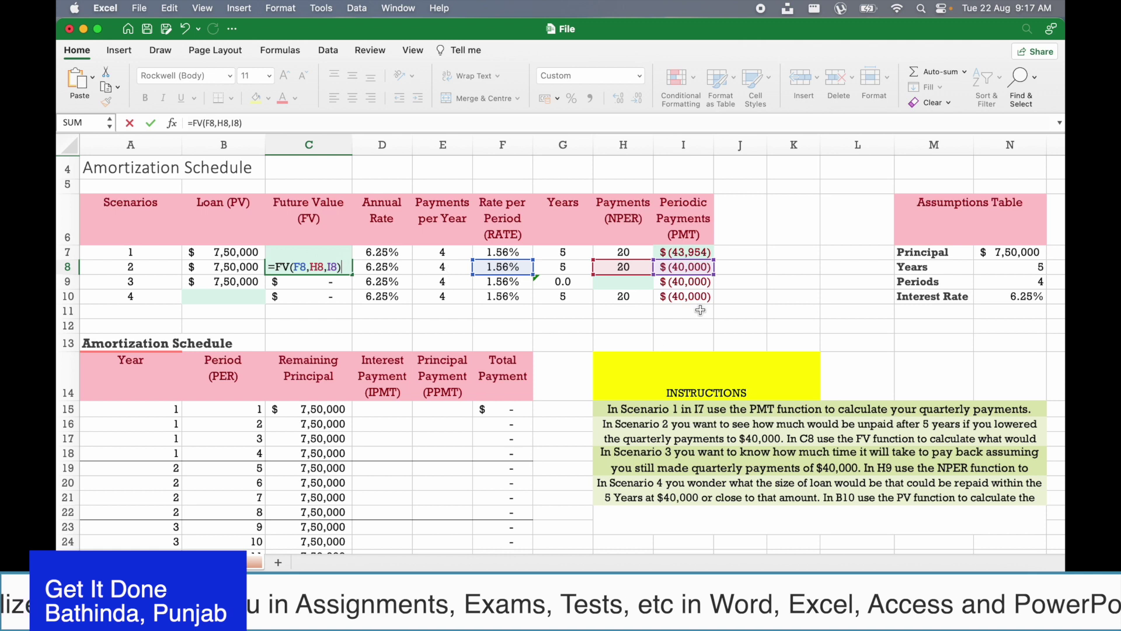
click(245, 123)
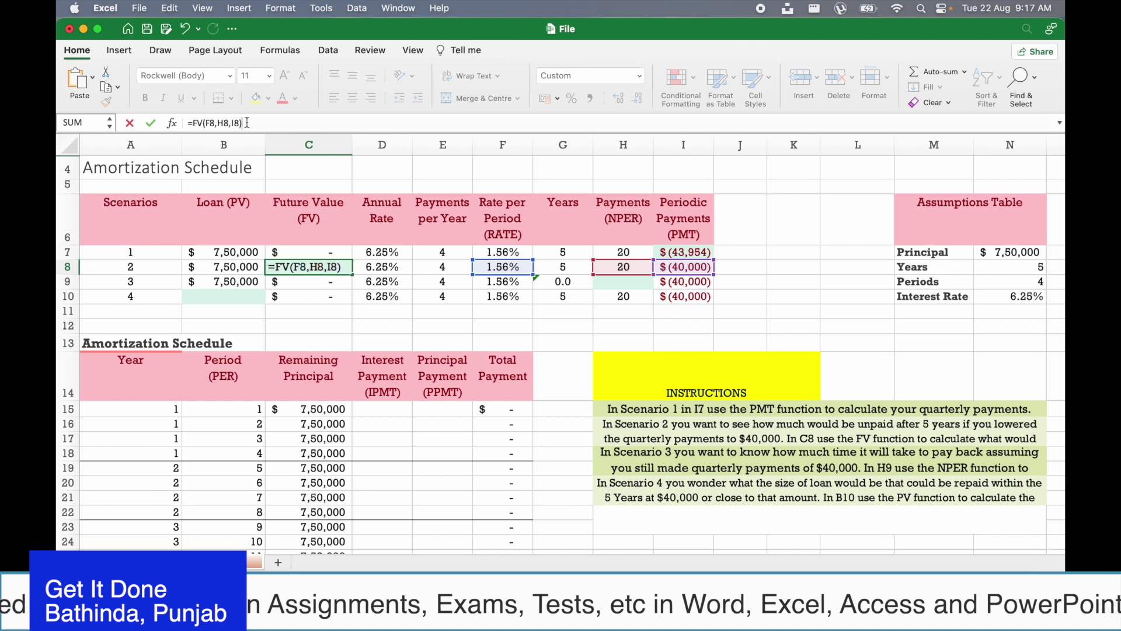
key(Return)
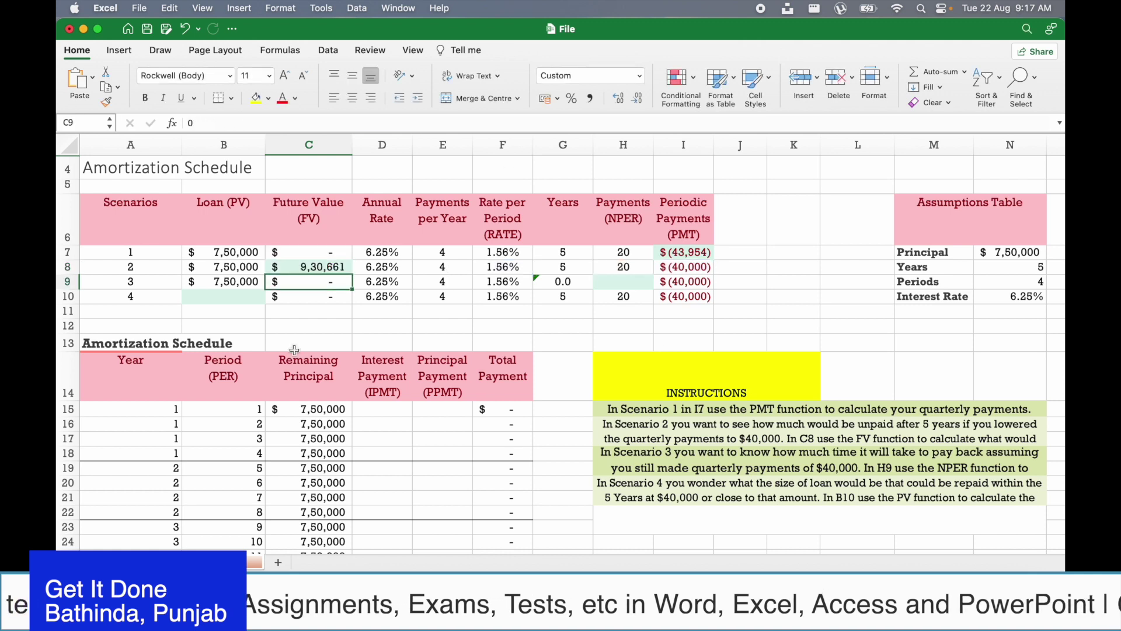
- Read the Scenario 3 instruction, calculate its number of payments in H9 with =NPER(F9,I9,B9), and check the years cell G9
click(627, 464)
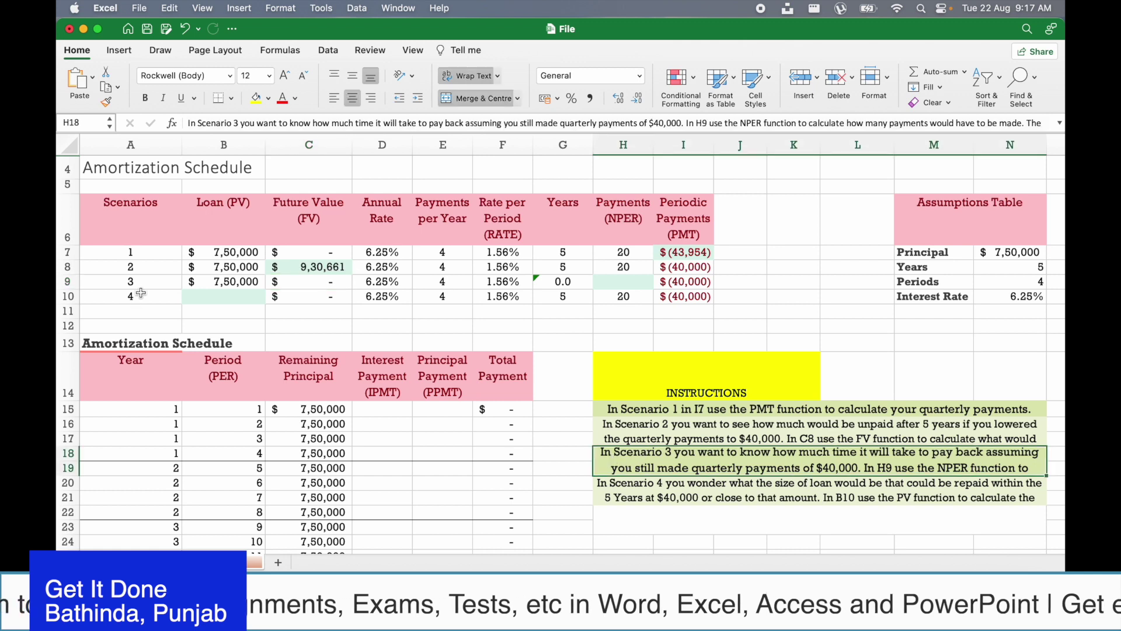
drag(133, 281, 704, 284)
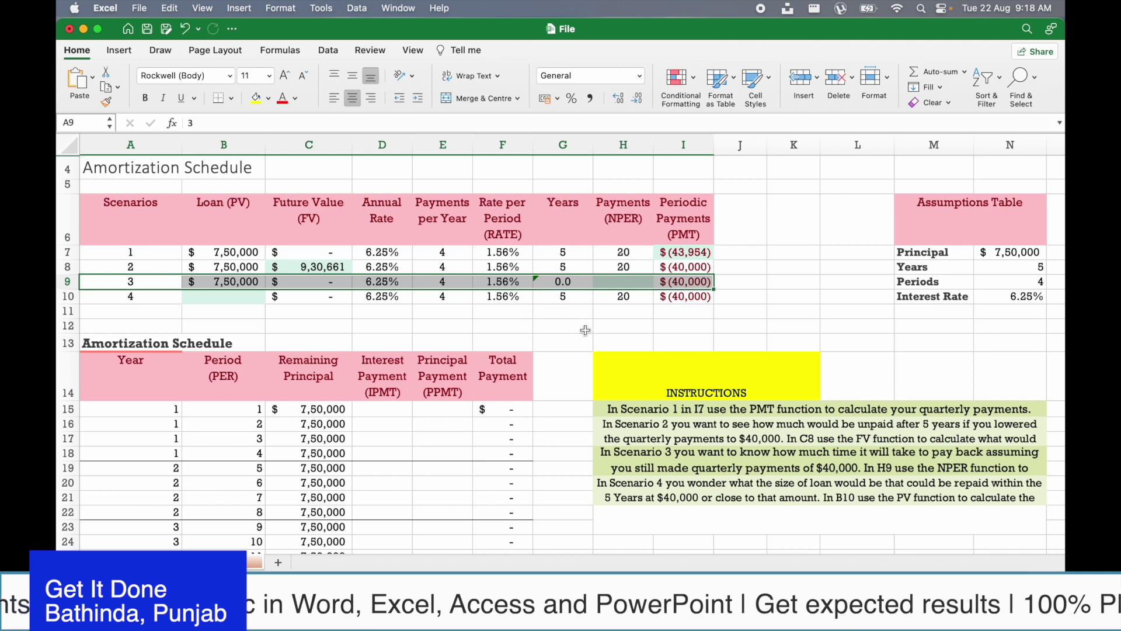
click(617, 284)
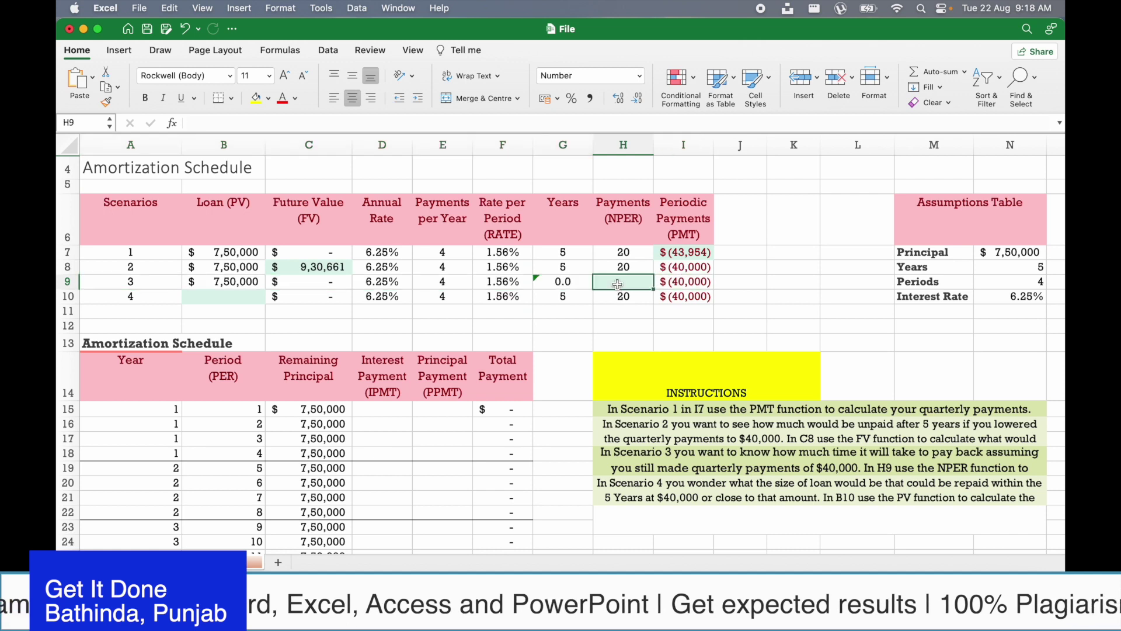
text(=nper)
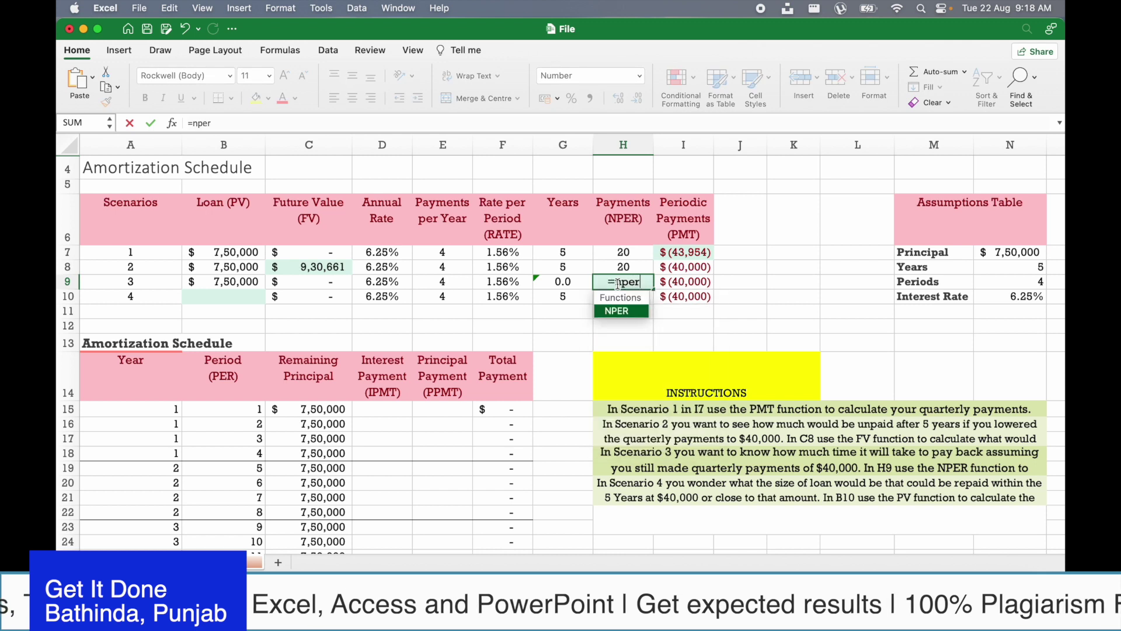
key(Tab)
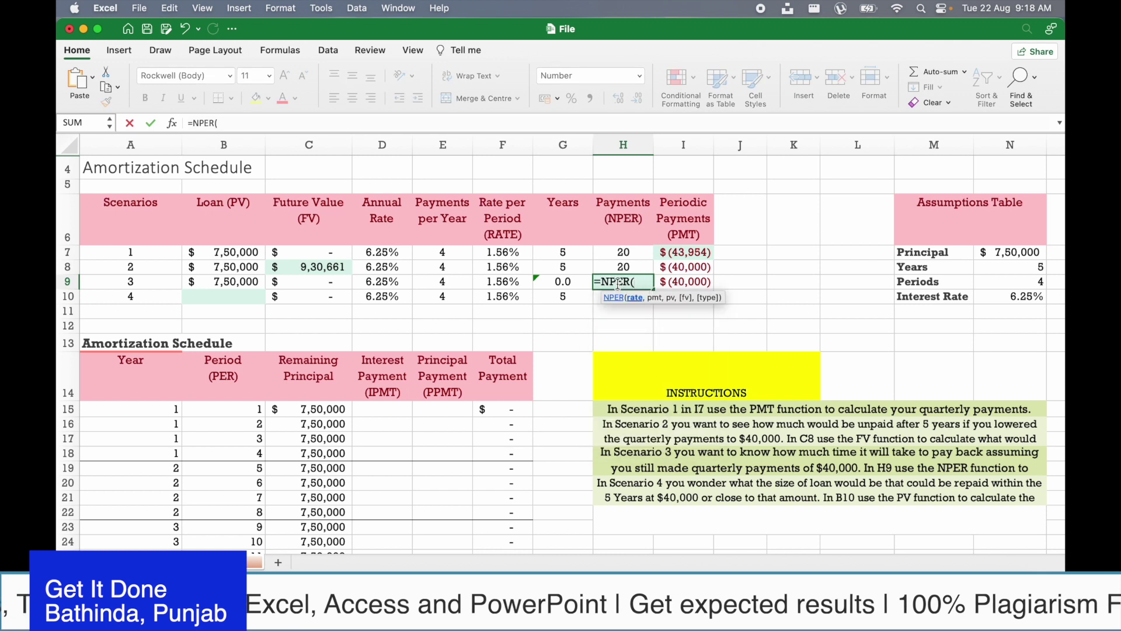
click(494, 283)
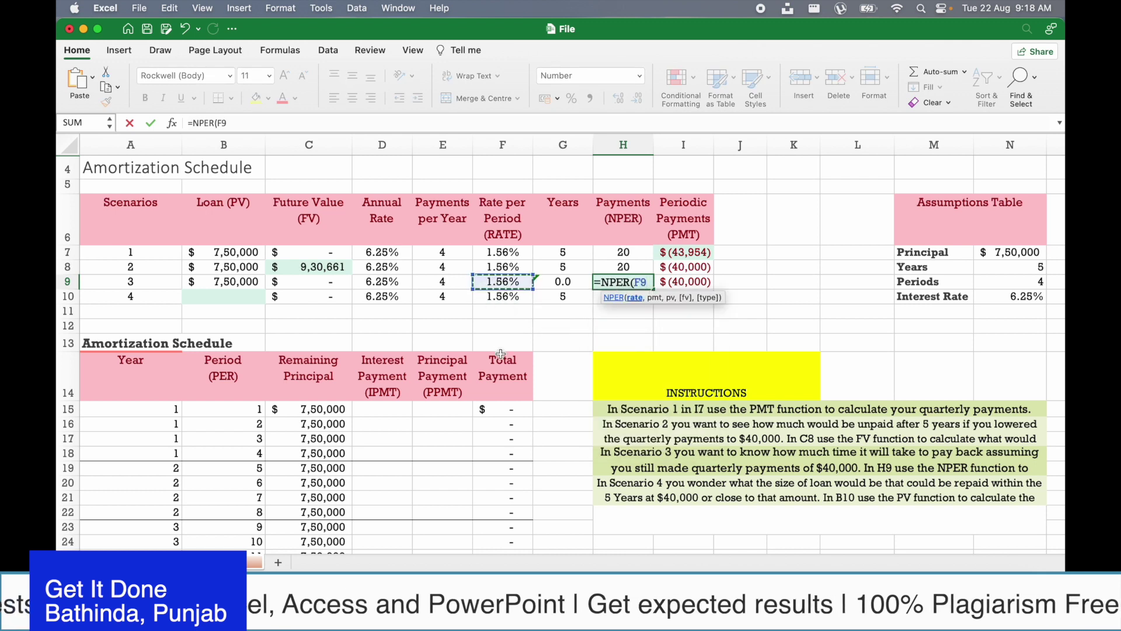
text(,)
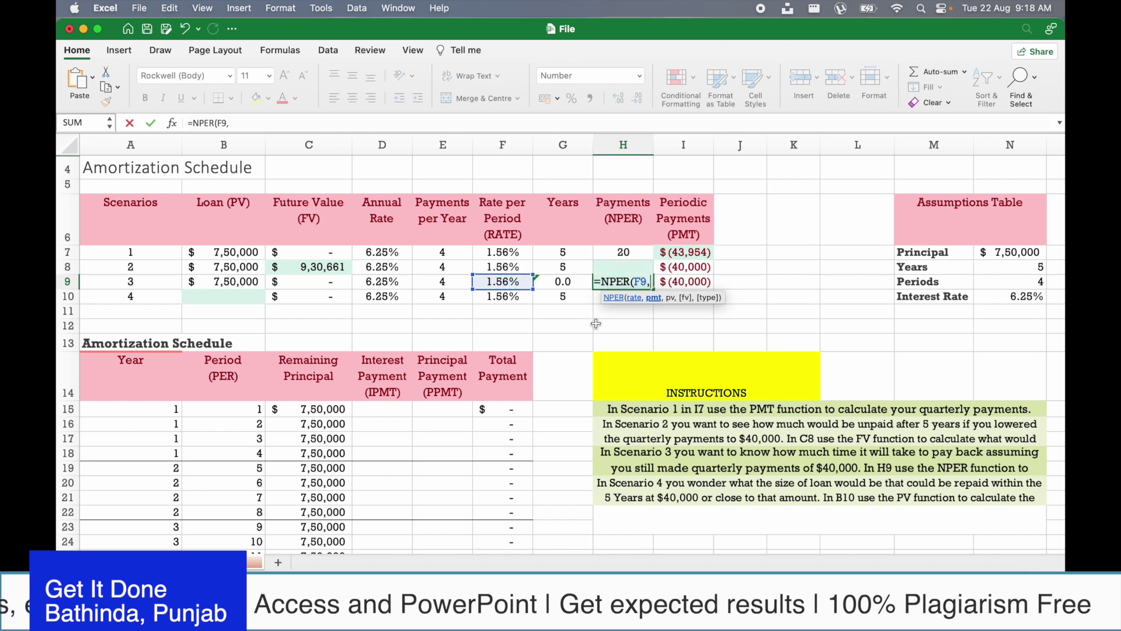
click(679, 282)
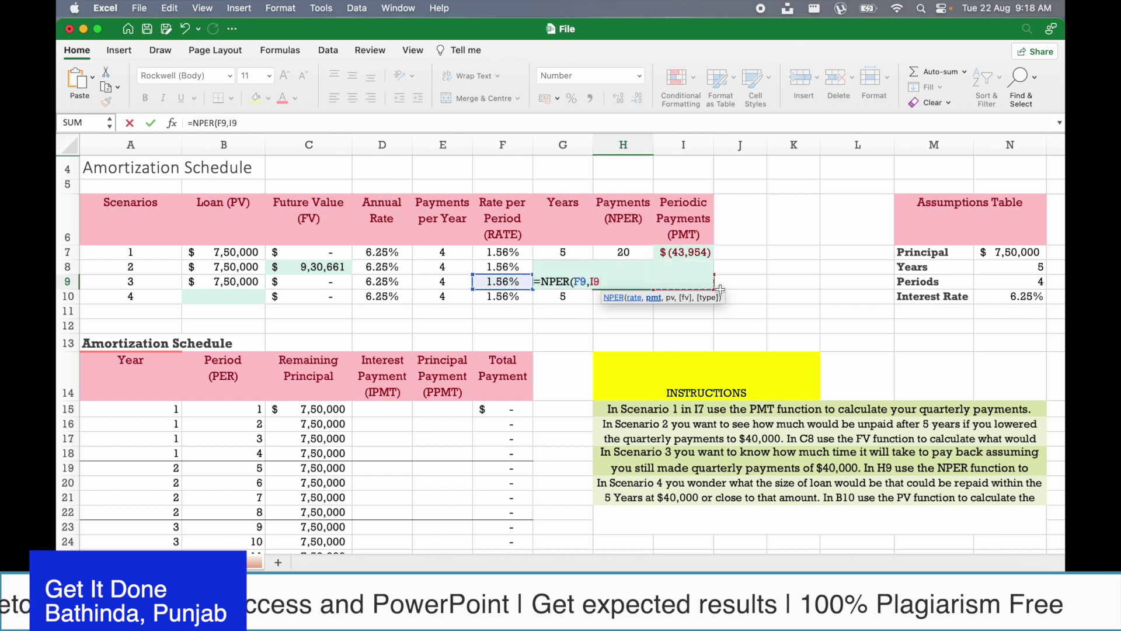
text(,)
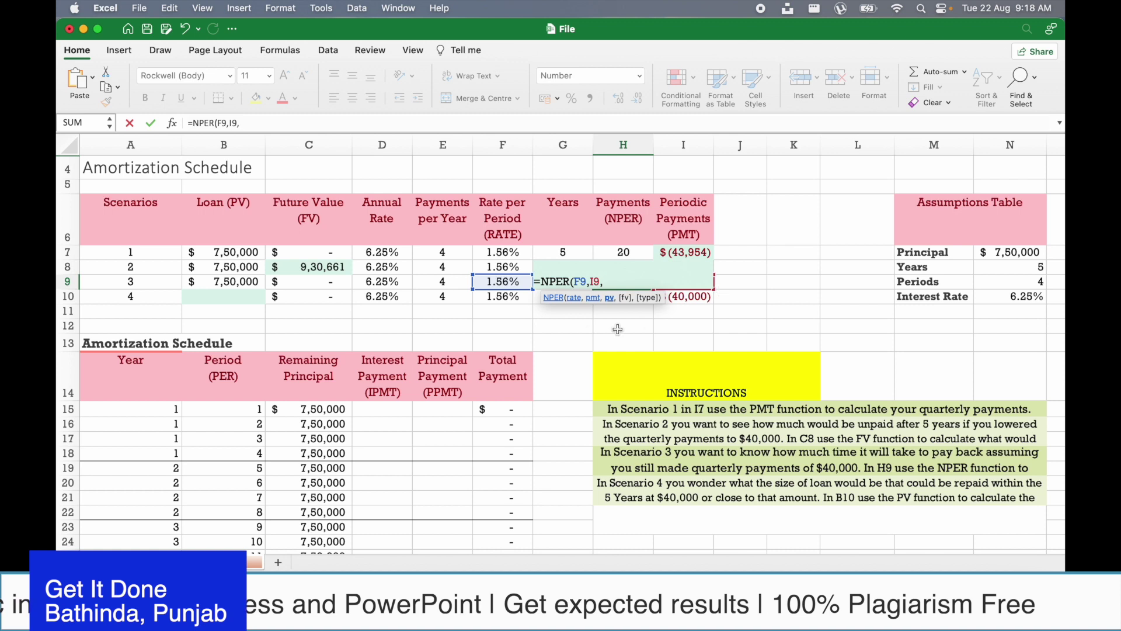
click(246, 283)
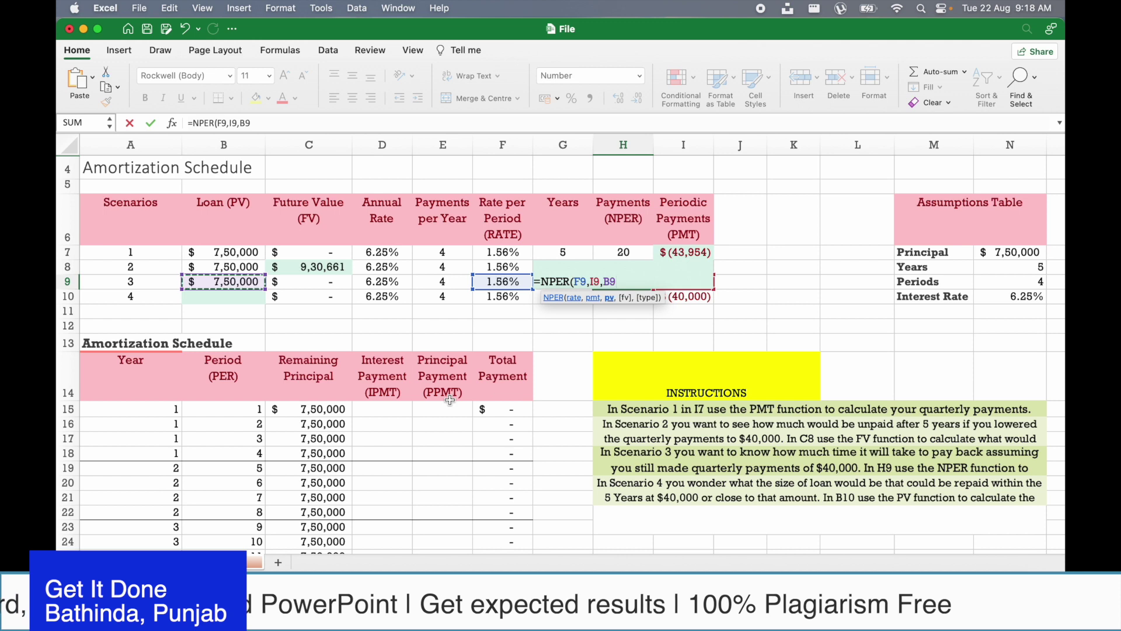
text())
key(Return)
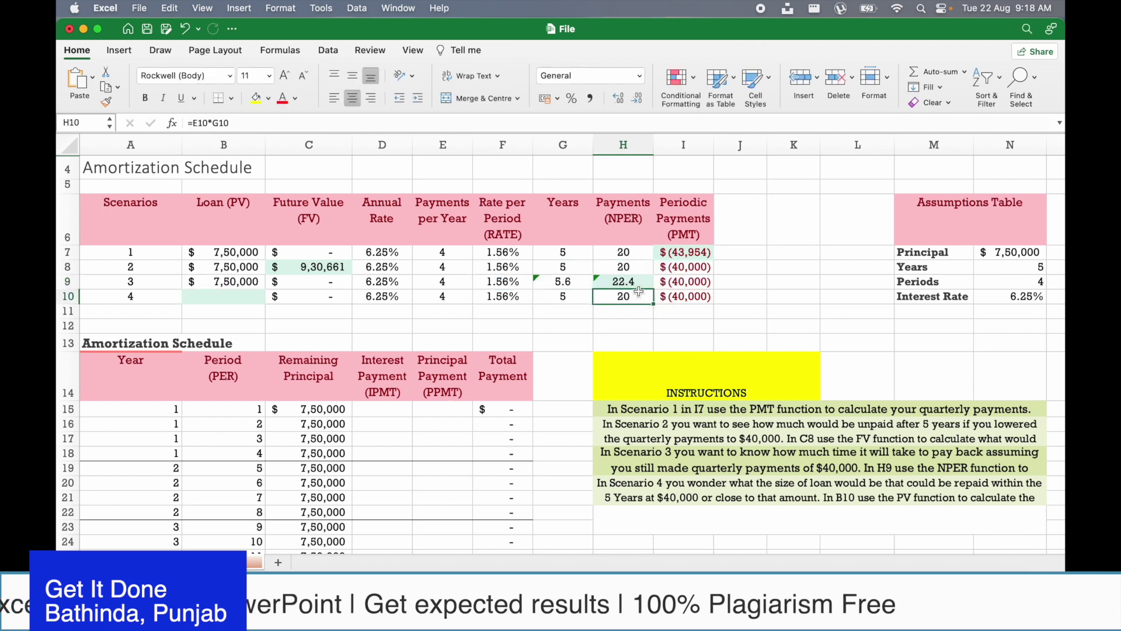
click(574, 284)
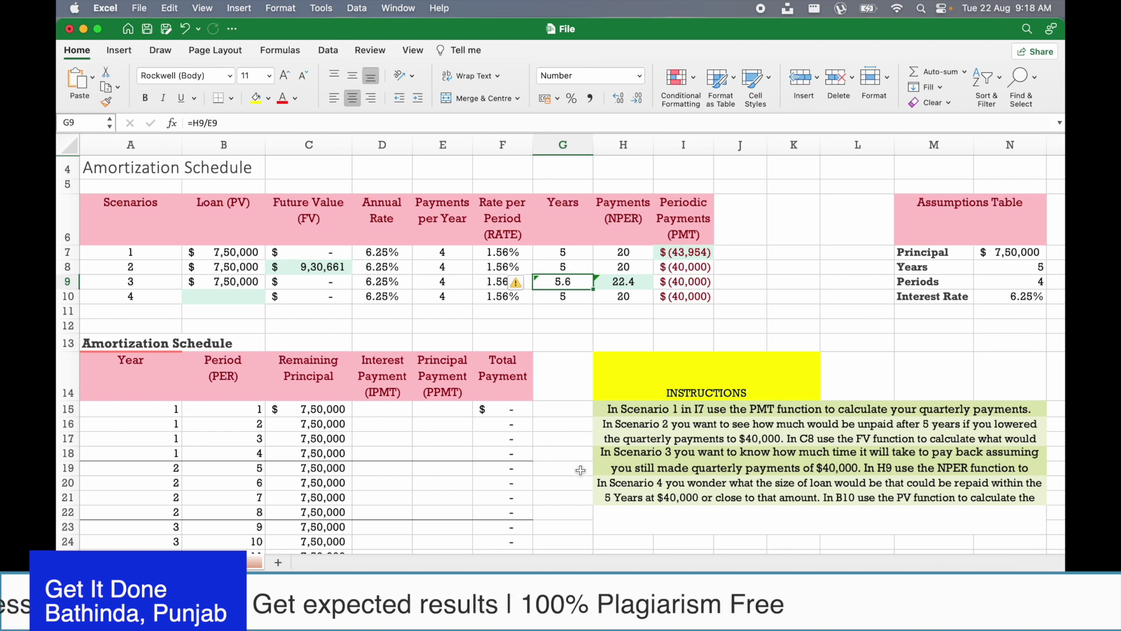
- Increase the heights of rows 19 and 21 to read the full Scenario 3 and Scenario 4 instructions, and review Scenario 4's inputs in A10:I10
drag(68, 461, 68, 503)
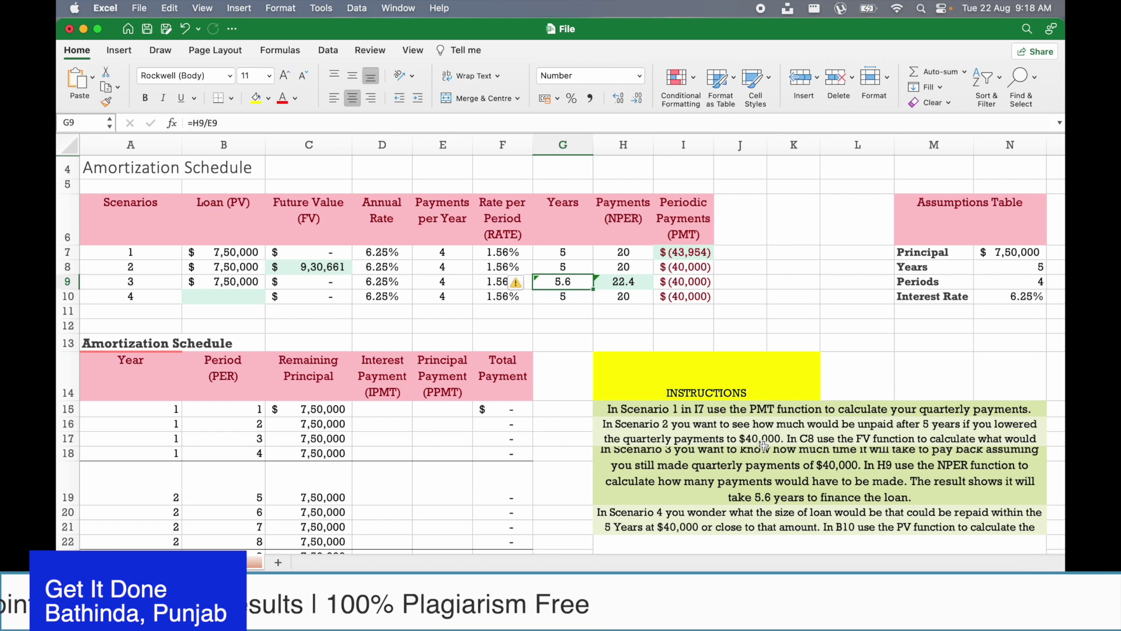
click(702, 514)
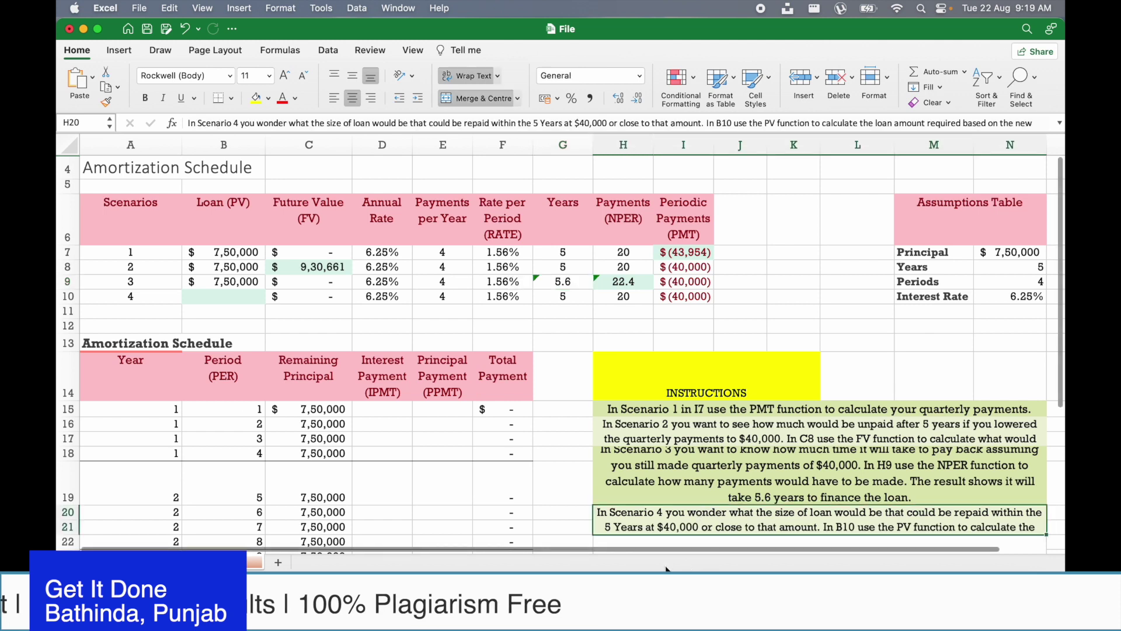
drag(116, 292, 683, 296)
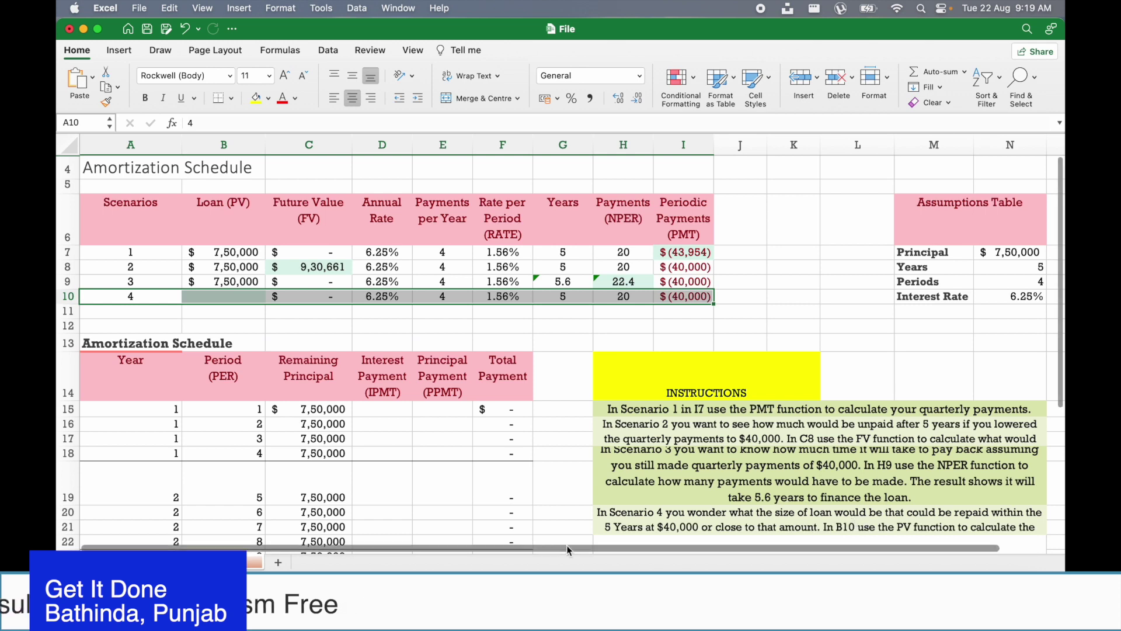
drag(71, 535, 70, 552)
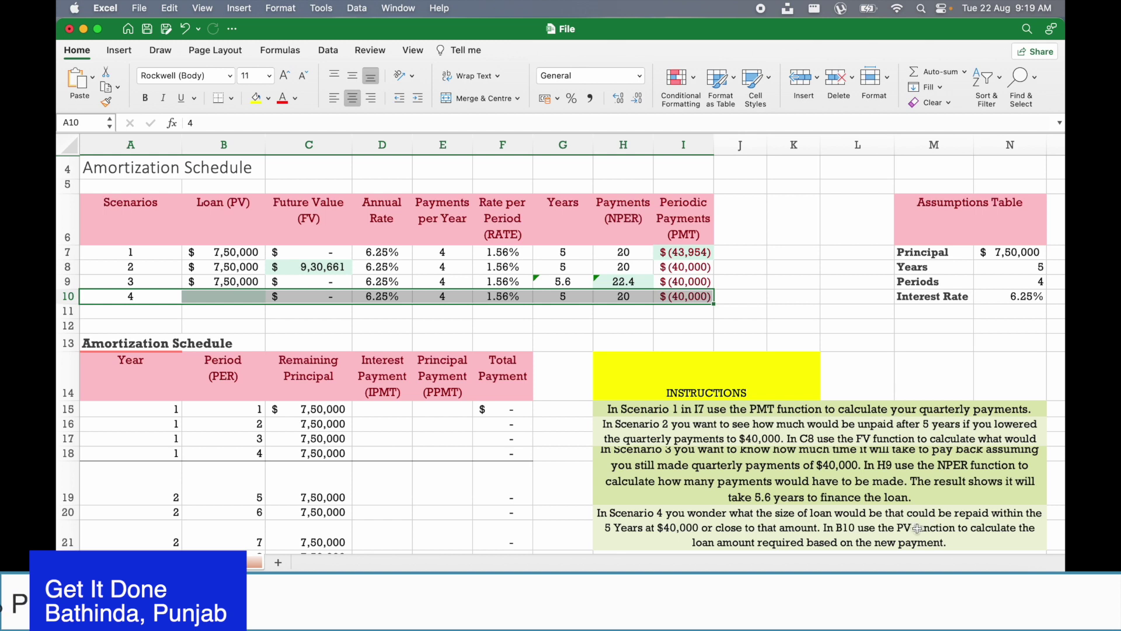
- Calculate Scenario 4's loan amount in B10 with =PV(F10,H10,I10), using its rate per period, number of payments and periodic payment
click(231, 298)
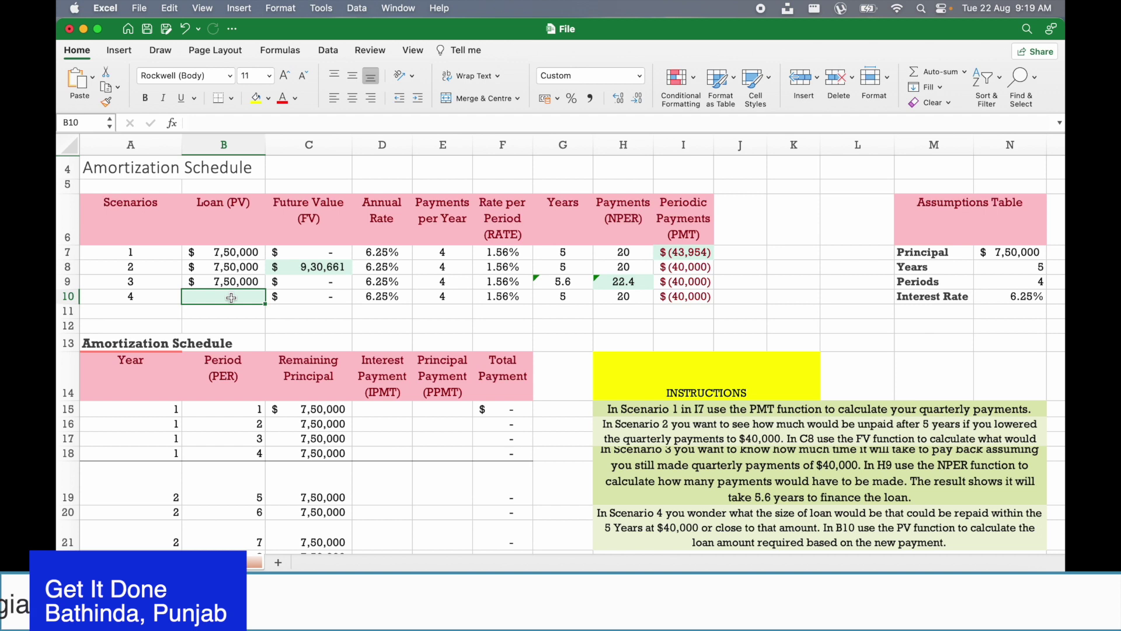
text(=pv)
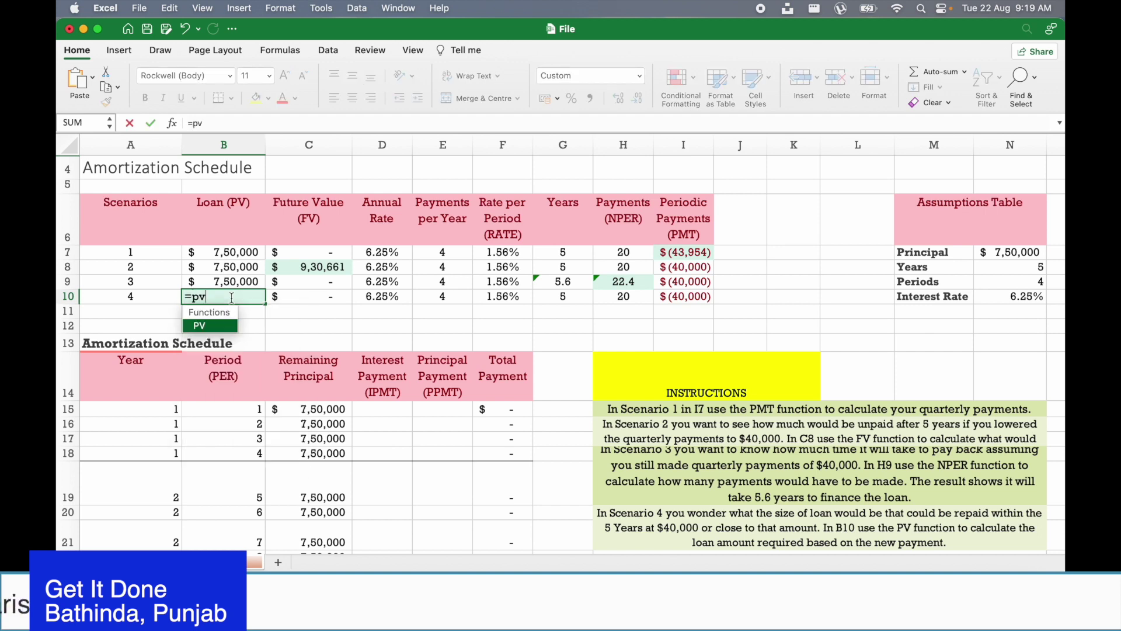
key(Tab)
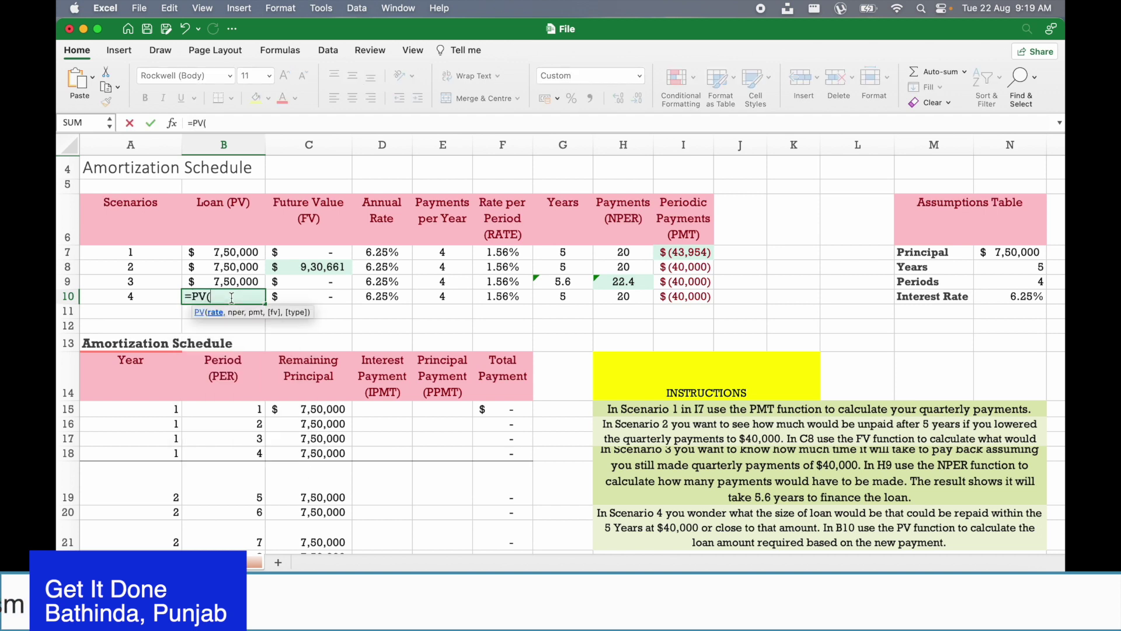
click(508, 296)
text(,)
click(622, 296)
text(,)
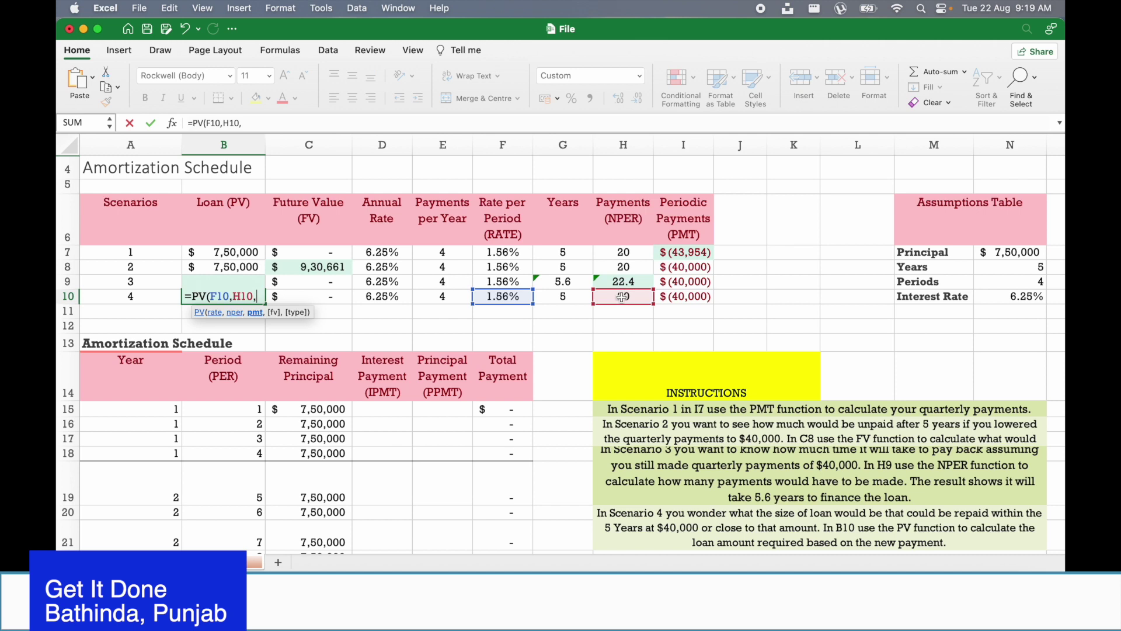
click(672, 296)
text())
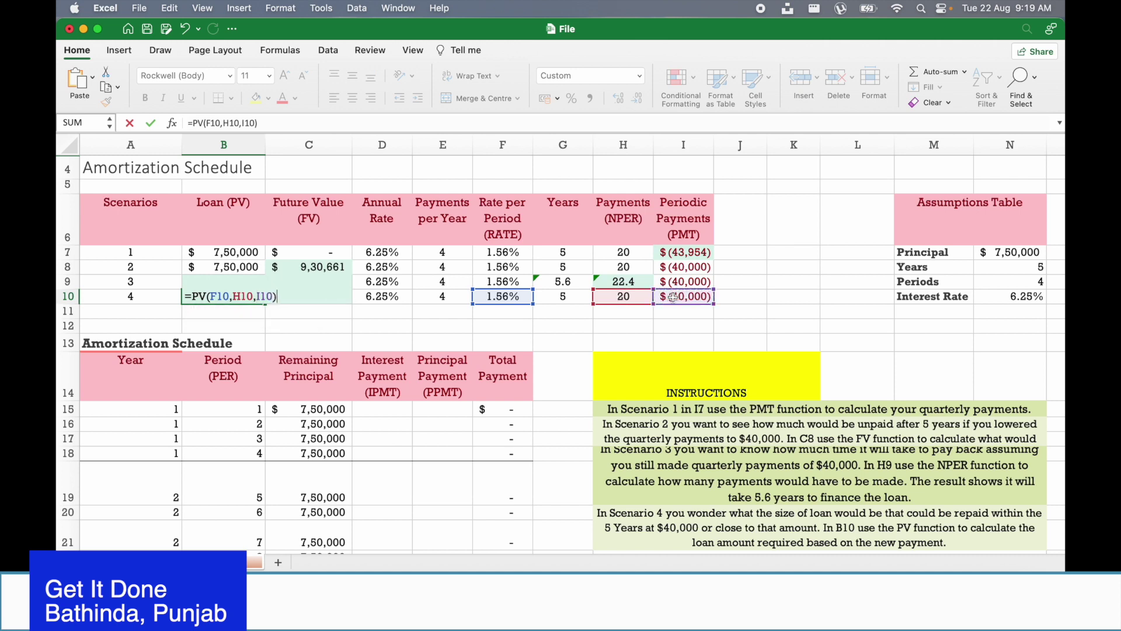
key(Return)
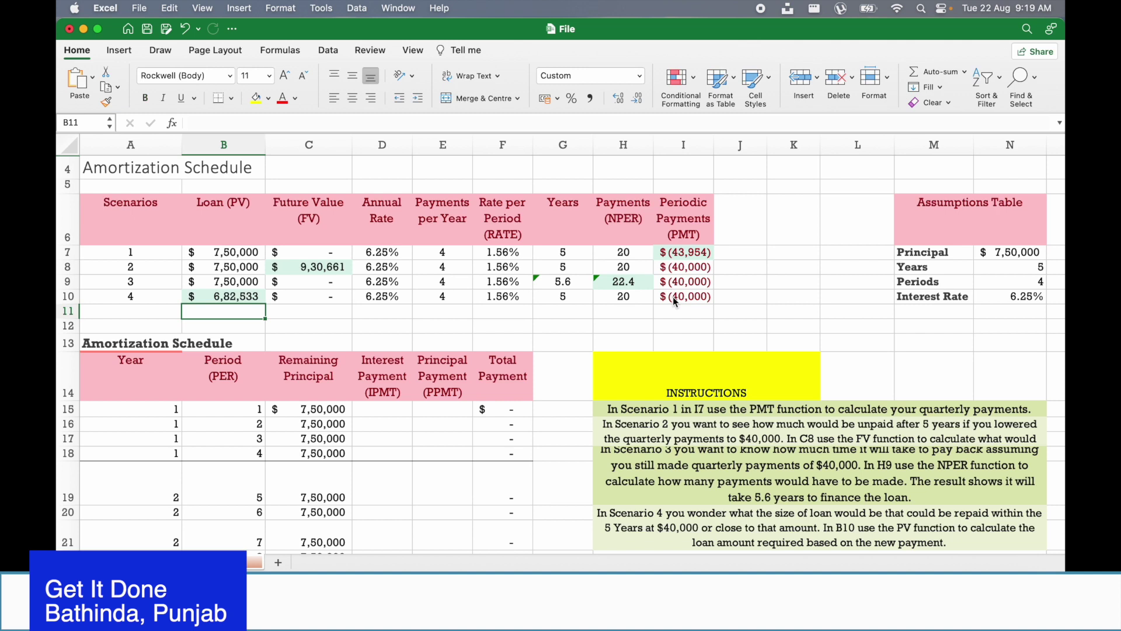